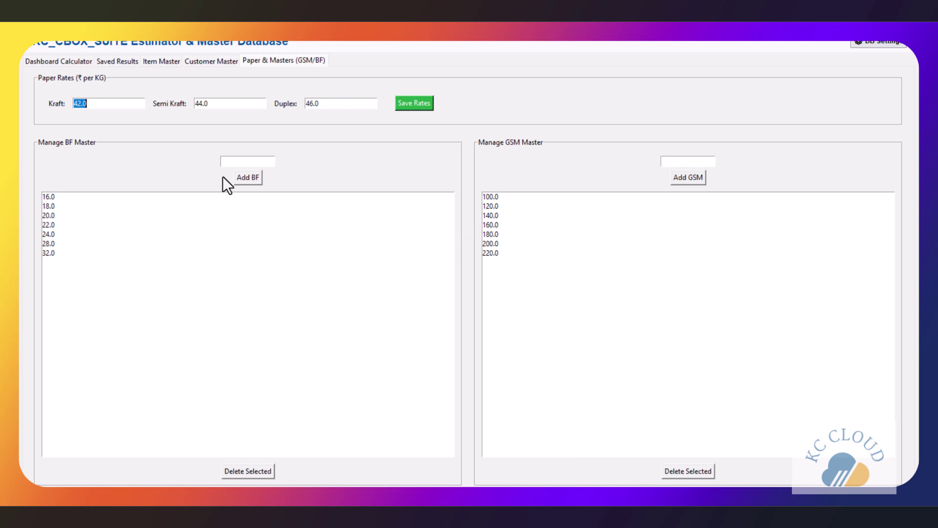
In the dashboard calculator, enter item code CBOX 25652544 and part code CB0001, and select the customer
{"action": "left_click", "coordinate": [52, 61]}
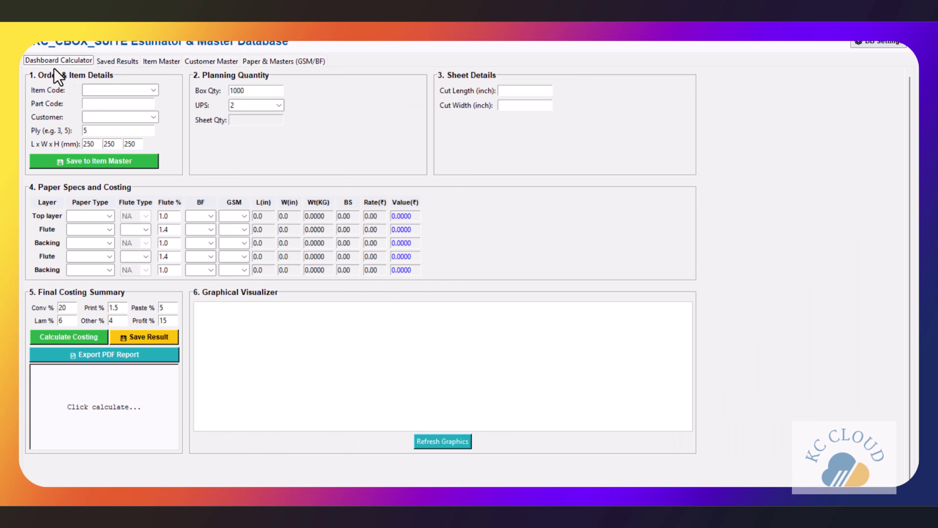
{"action": "left_click", "coordinate": [125, 91]}
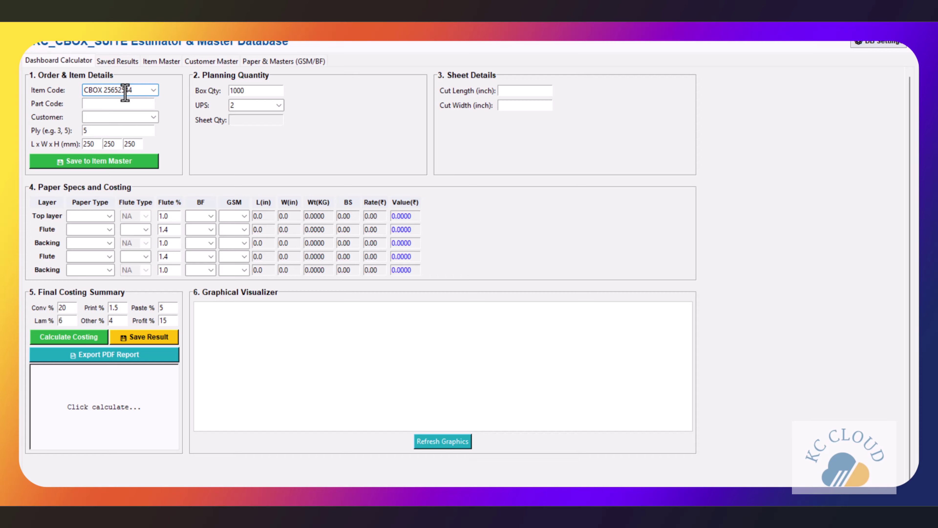
{"action": "key", "text": "Tab"}
{"action": "key", "text": "Tab"}
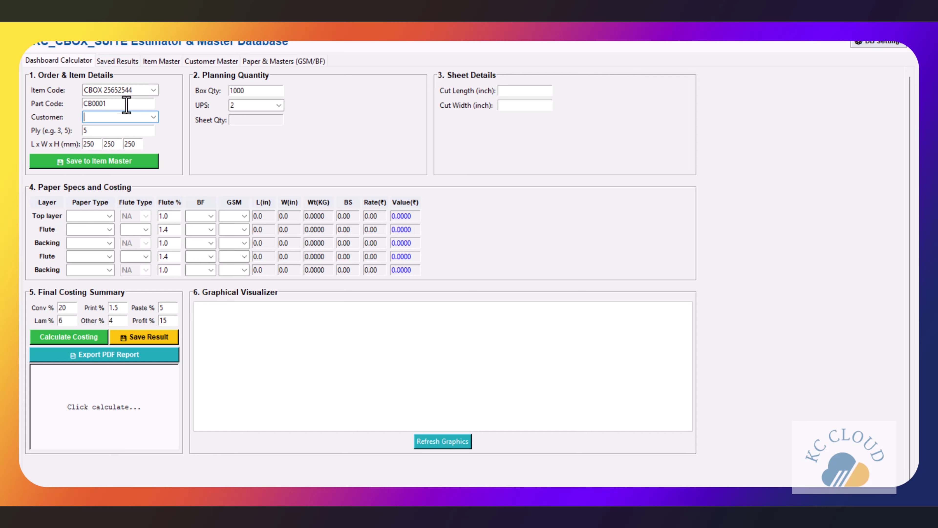
{"action": "left_click", "coordinate": [153, 117]}
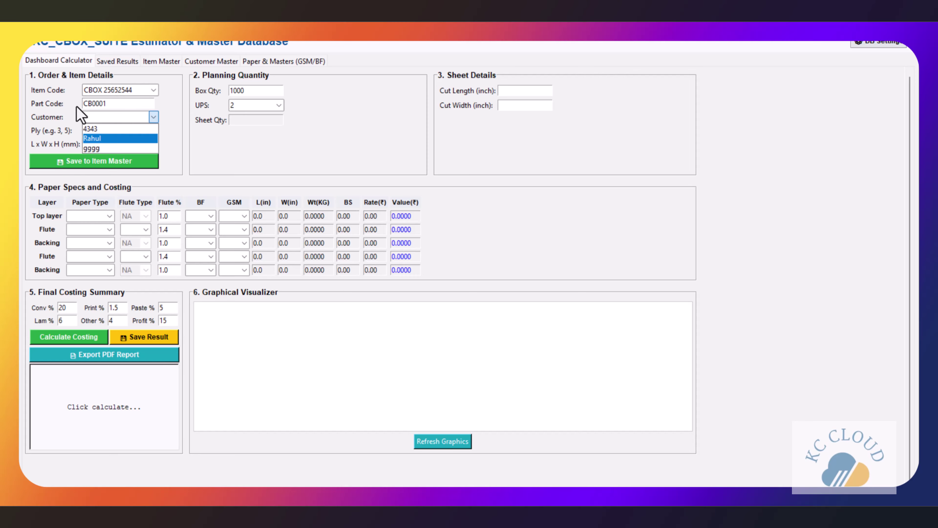
{"action": "left_click", "coordinate": [109, 139]}
Set the box dimensions to 360 x 250 x 200 mm and refresh the box graphics
{"action": "left_click", "coordinate": [108, 132]}
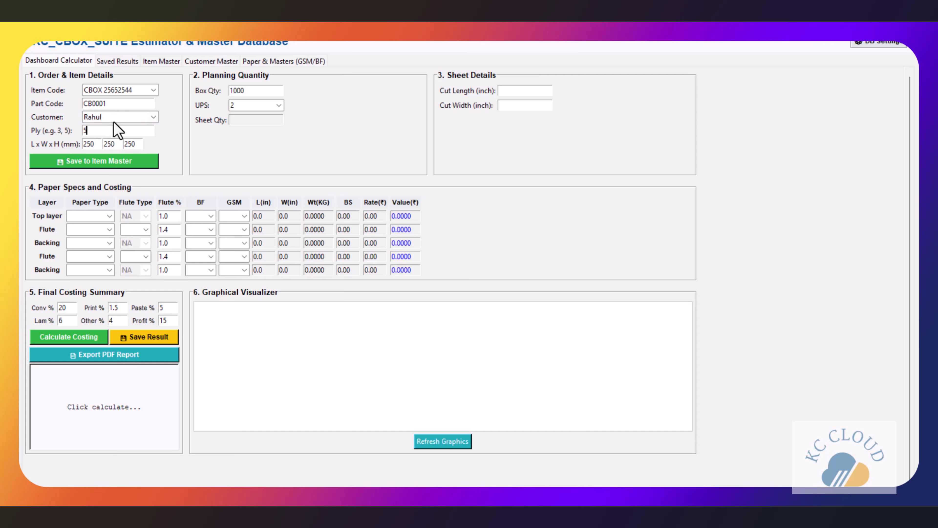
{"action": "double_click", "coordinate": [89, 143]}
{"action": "type", "text": "360 "}
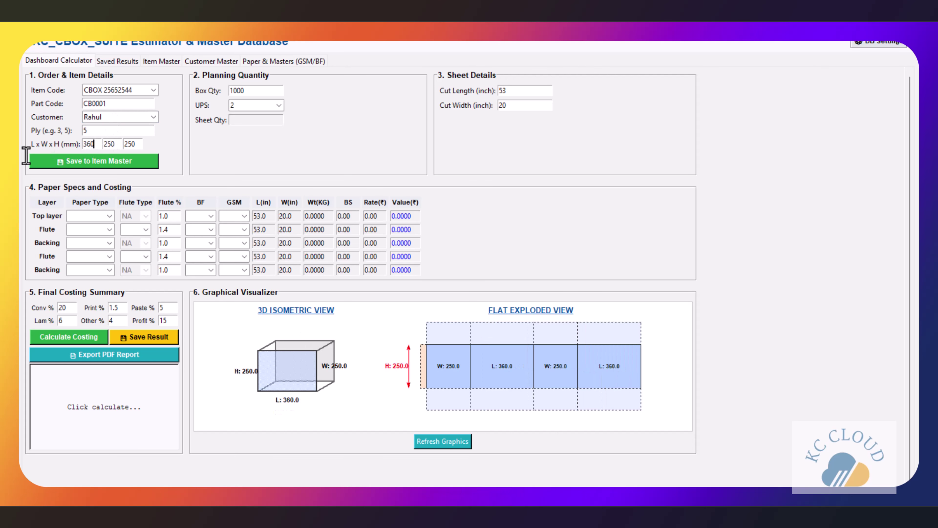
{"action": "type", "text": "250 "}
{"action": "type", "text": "200"}
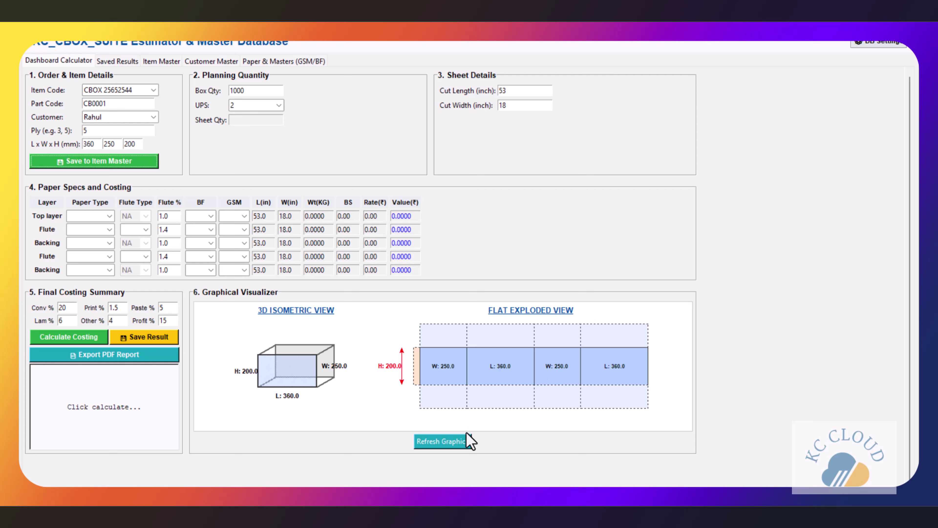
{"action": "left_click", "coordinate": [456, 444]}
Set the UPS to 2 in the planning quantity and save the item to the Item Master
{"action": "left_click", "coordinate": [248, 92]}
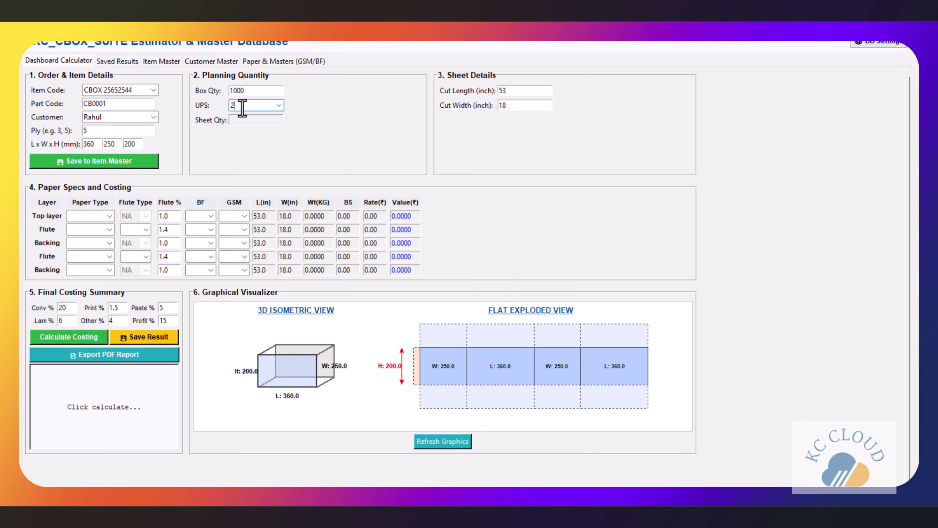
{"action": "left_click", "coordinate": [270, 106]}
{"action": "left_click", "coordinate": [247, 130]}
{"action": "left_click", "coordinate": [88, 162]}
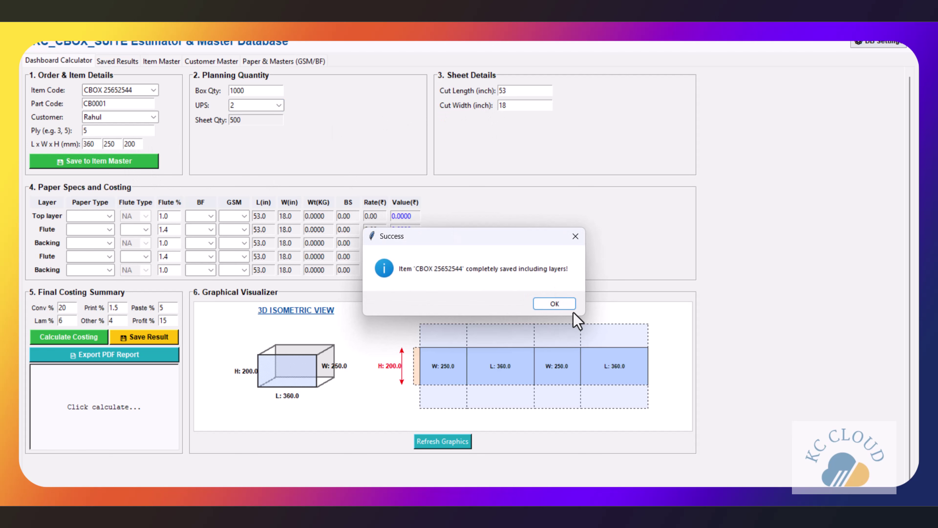
{"action": "left_click", "coordinate": [554, 303]}
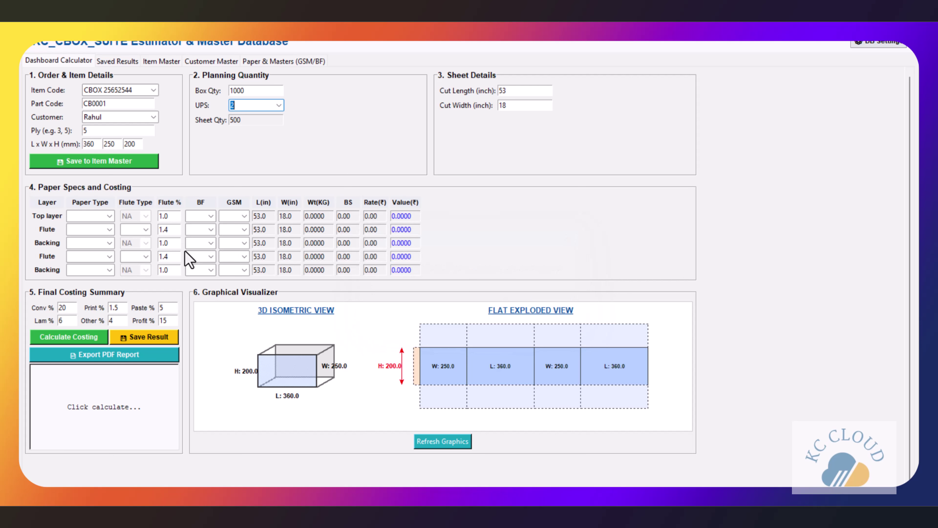
Set the paper type to Duplex for the top layer and Semi Kraft for both flute and both backing layers
{"action": "left_click", "coordinate": [109, 217]}
{"action": "left_click", "coordinate": [99, 247]}
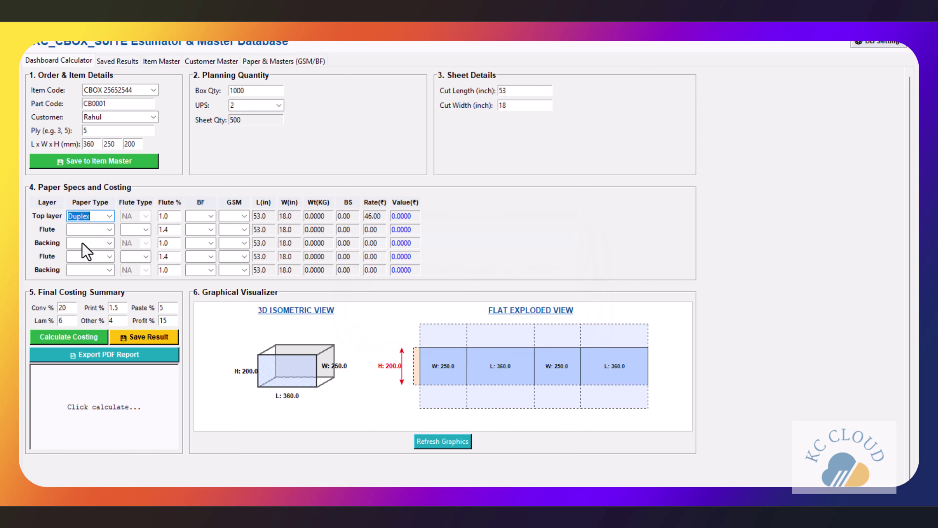
{"action": "left_click", "coordinate": [109, 229]}
{"action": "left_click", "coordinate": [88, 250]}
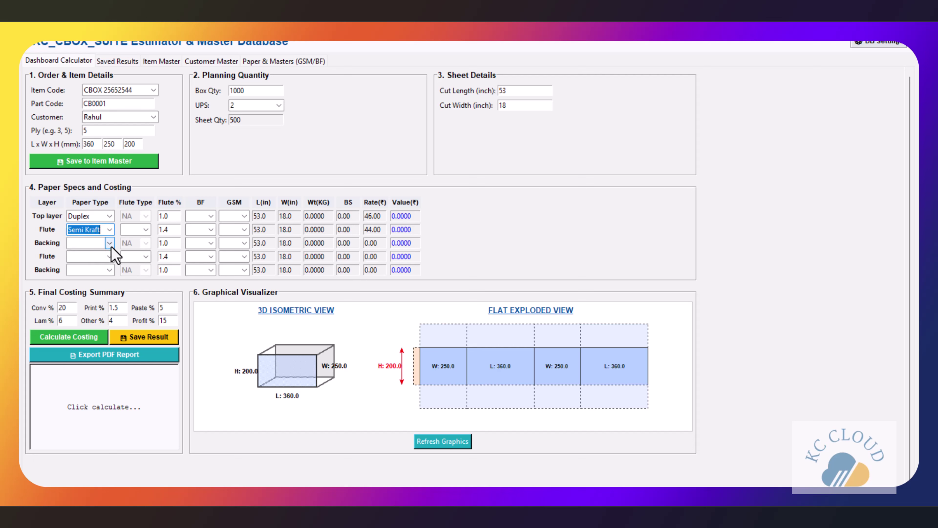
{"action": "left_click", "coordinate": [93, 243]}
{"action": "left_click", "coordinate": [92, 263]}
{"action": "left_click", "coordinate": [109, 255]}
{"action": "left_click", "coordinate": [89, 277]}
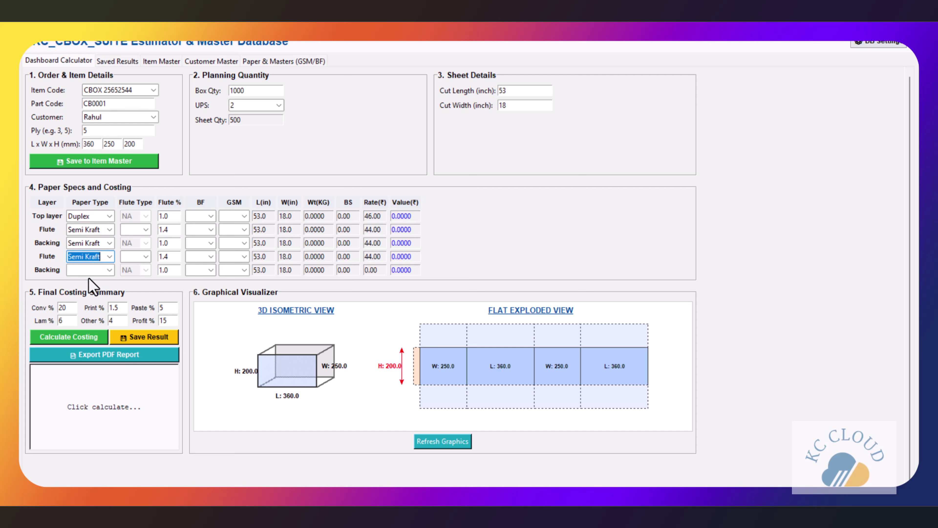
{"action": "left_click", "coordinate": [109, 270]}
{"action": "left_click", "coordinate": [88, 291]}
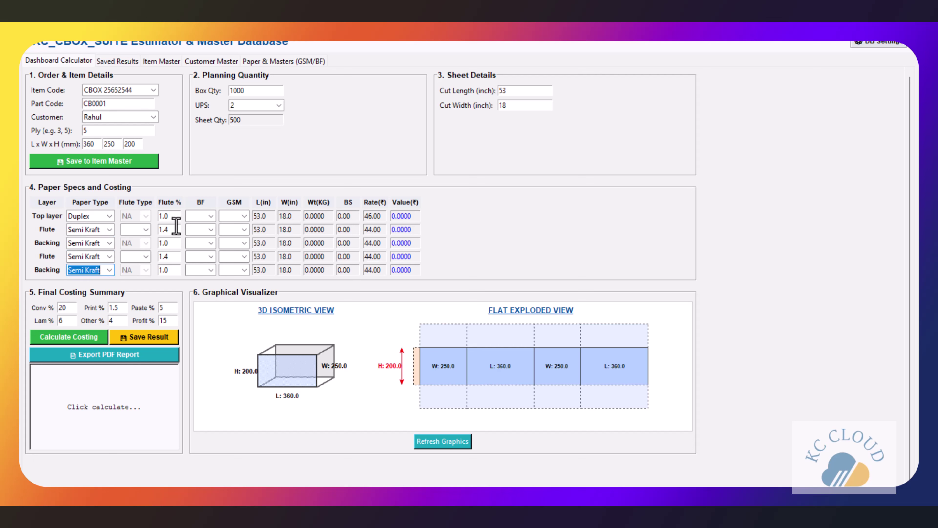
Set the BF to 22.0 for the top layer and 20.0 for the other four layers
{"action": "left_click", "coordinate": [212, 216]}
{"action": "left_click", "coordinate": [202, 244]}
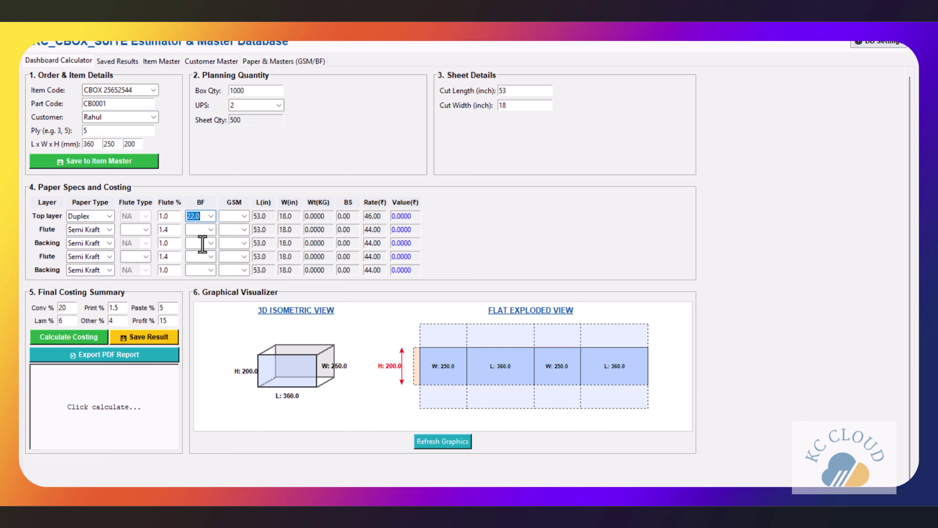
{"action": "left_click", "coordinate": [211, 229]}
{"action": "left_click", "coordinate": [199, 259]}
{"action": "left_click", "coordinate": [210, 243]}
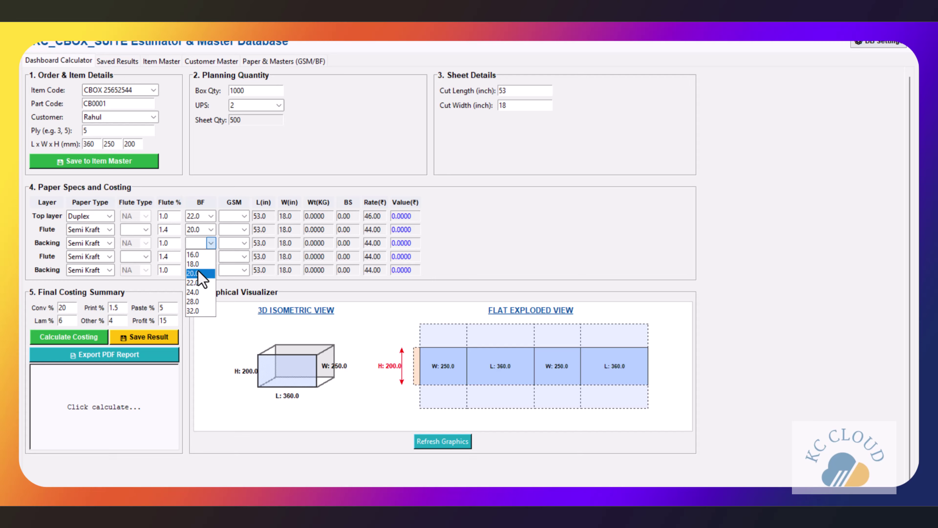
{"action": "left_click", "coordinate": [200, 273]}
{"action": "left_click", "coordinate": [211, 256]}
{"action": "left_click", "coordinate": [201, 286]}
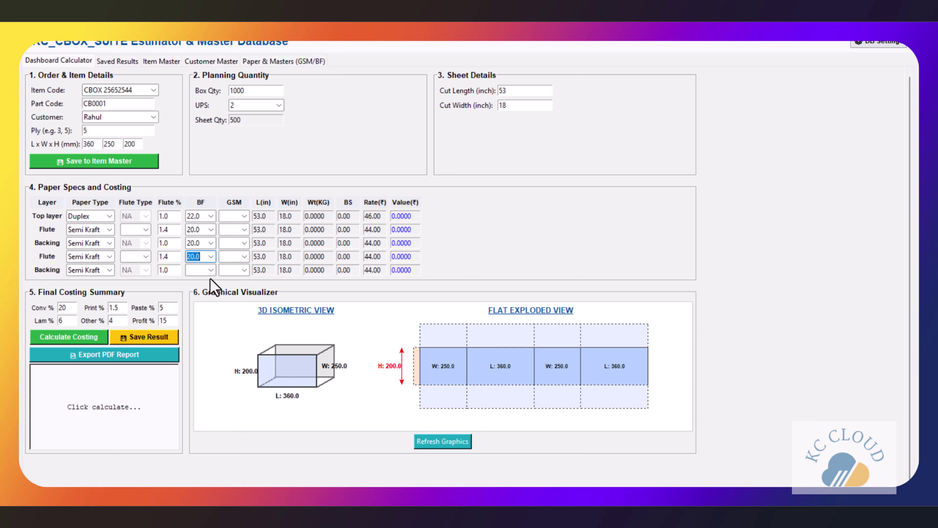
{"action": "left_click", "coordinate": [210, 270]}
{"action": "left_click", "coordinate": [201, 300]}
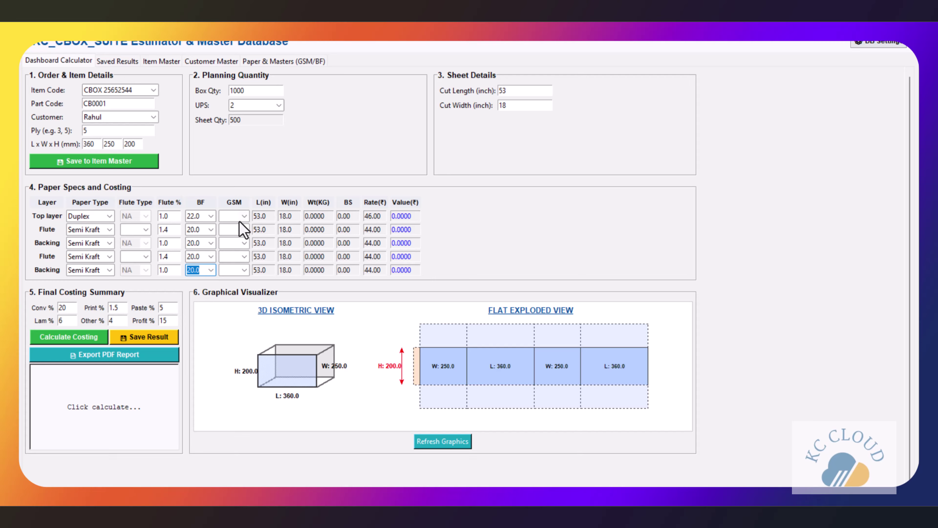
Set the GSM to 180.0 for the top layer and 140.0 for the other four layers
{"action": "left_click", "coordinate": [244, 216]}
{"action": "left_click", "coordinate": [233, 264]}
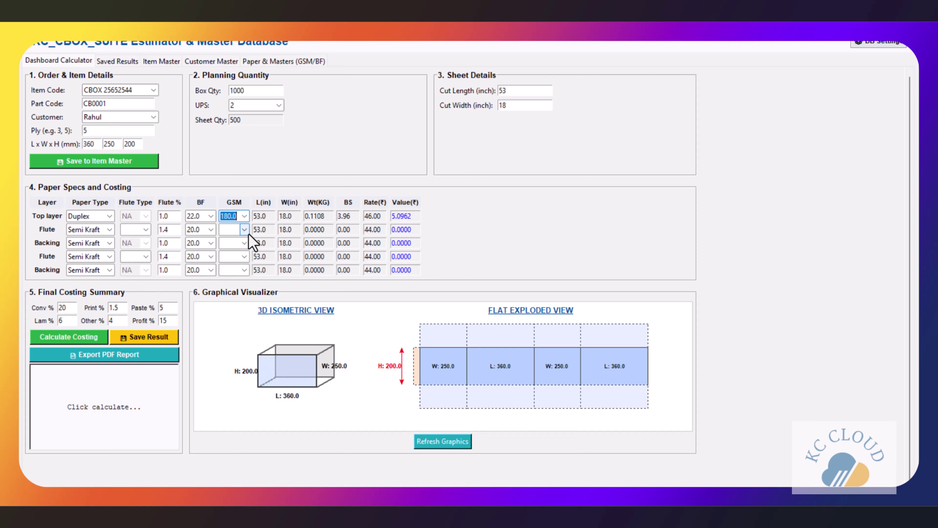
{"action": "left_click", "coordinate": [245, 229]}
{"action": "left_click", "coordinate": [239, 251]}
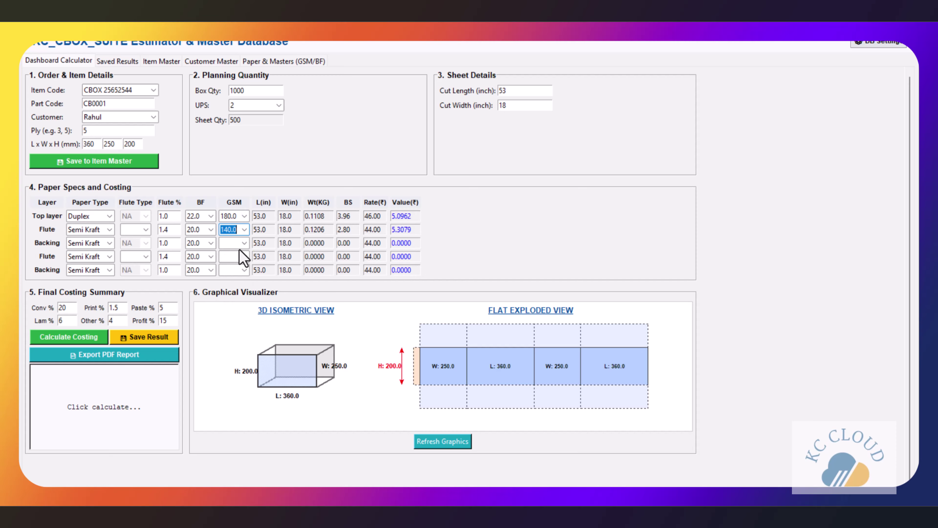
{"action": "left_click", "coordinate": [244, 243]}
{"action": "left_click", "coordinate": [235, 273]}
{"action": "left_click", "coordinate": [244, 256]}
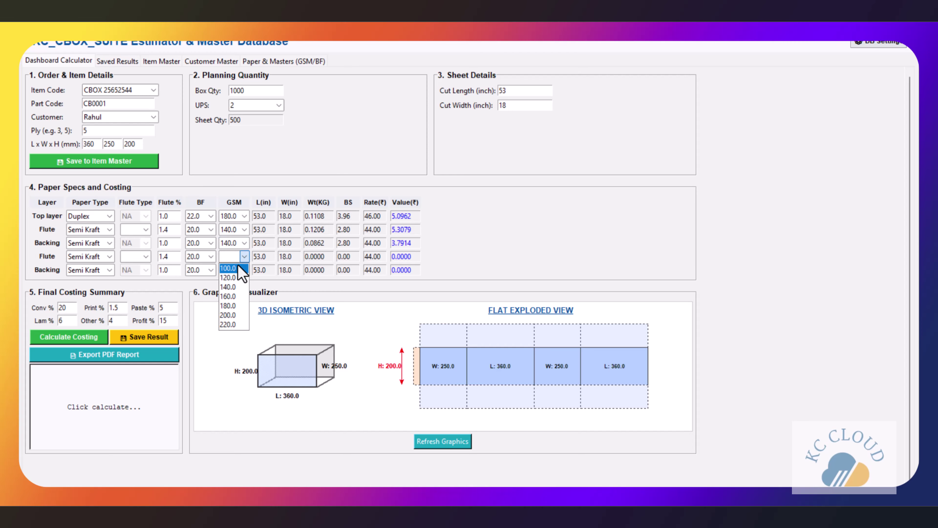
{"action": "left_click", "coordinate": [232, 287]}
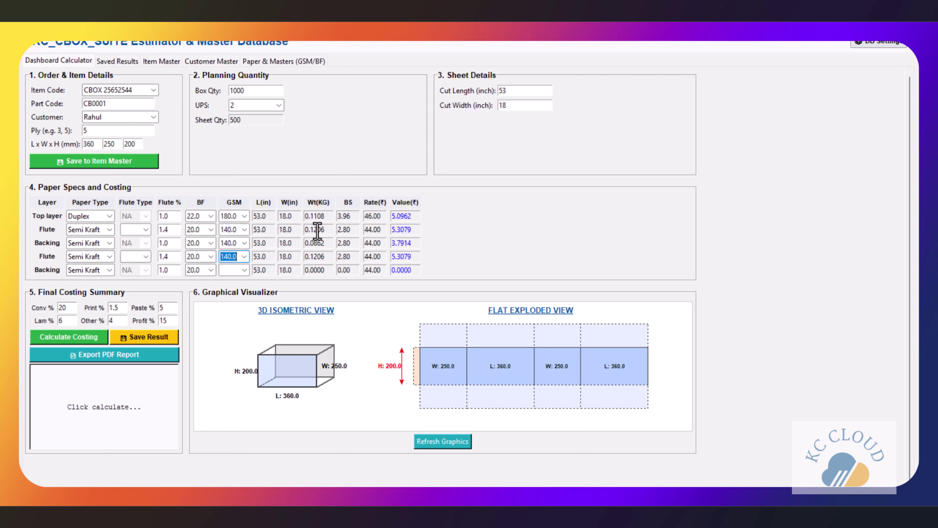
{"action": "left_click", "coordinate": [244, 269]}
{"action": "left_click", "coordinate": [226, 301]}
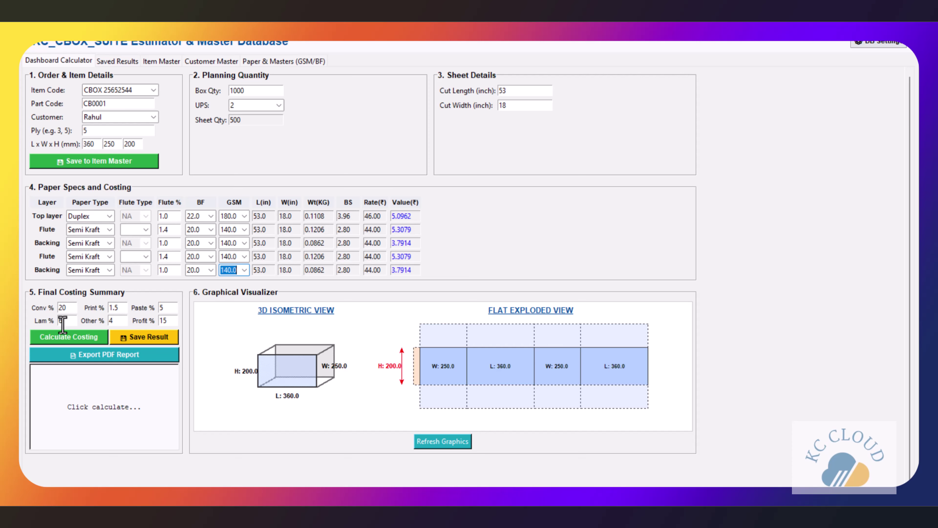
Calculate the costing with the lamination percentage set to 0 and save the result
{"action": "double_click", "coordinate": [72, 322]}
{"action": "left_click", "coordinate": [68, 337]}
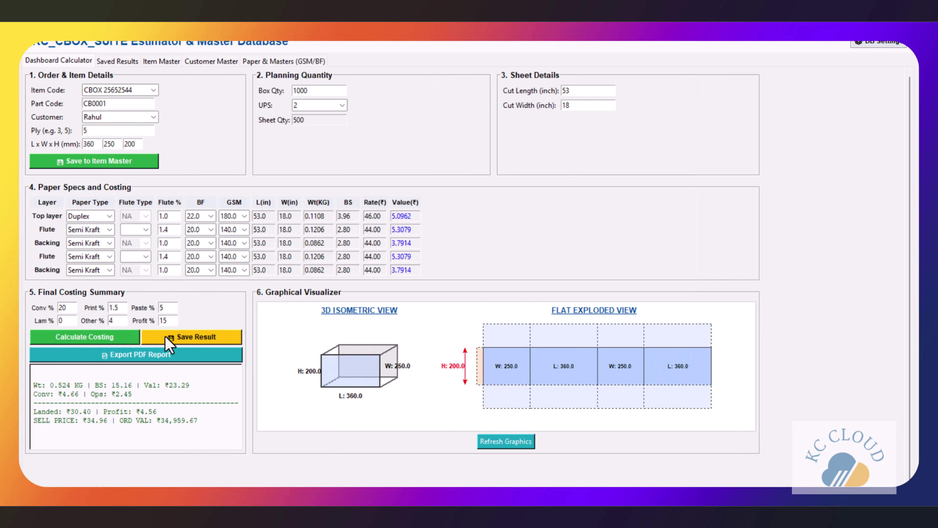
{"action": "left_click", "coordinate": [187, 336]}
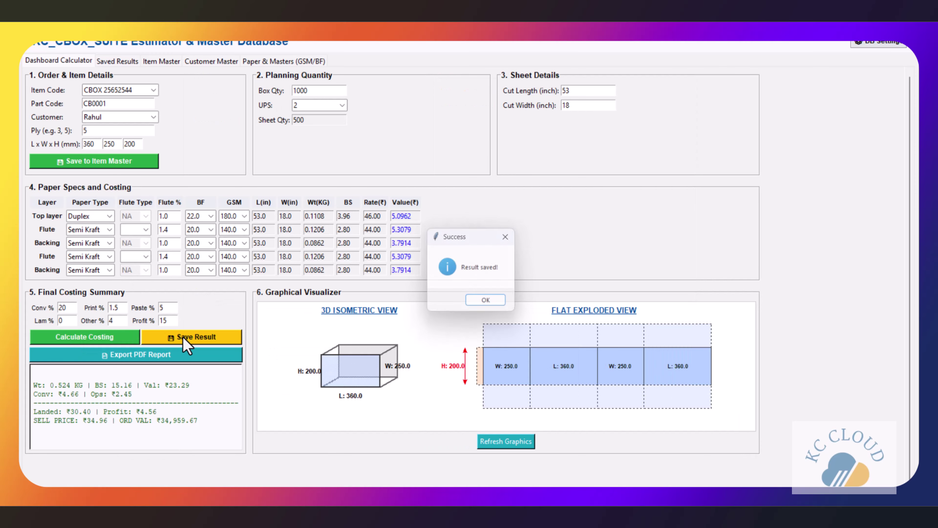
{"action": "left_click", "coordinate": [481, 305]}
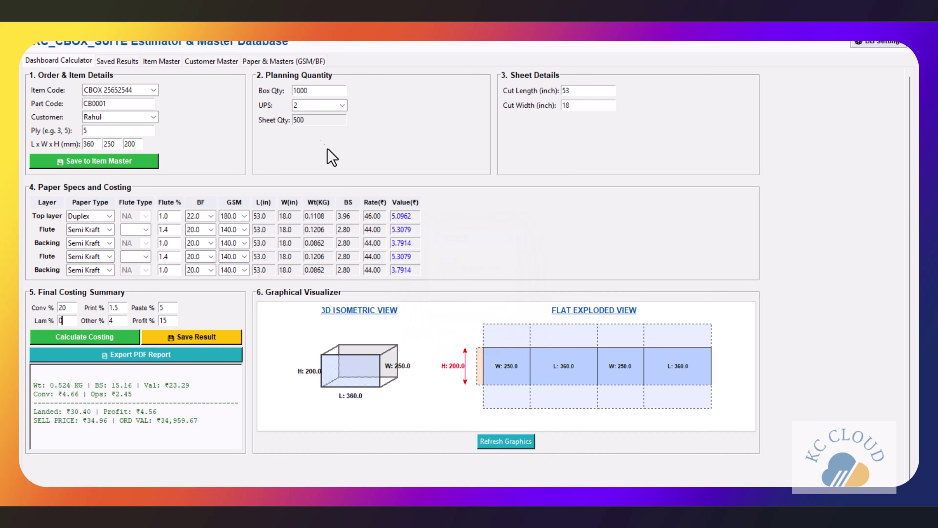
Go through the Kraft, Semi Kraft and Duplex rates per KG in the paper masters and save them
{"action": "left_click", "coordinate": [283, 61]}
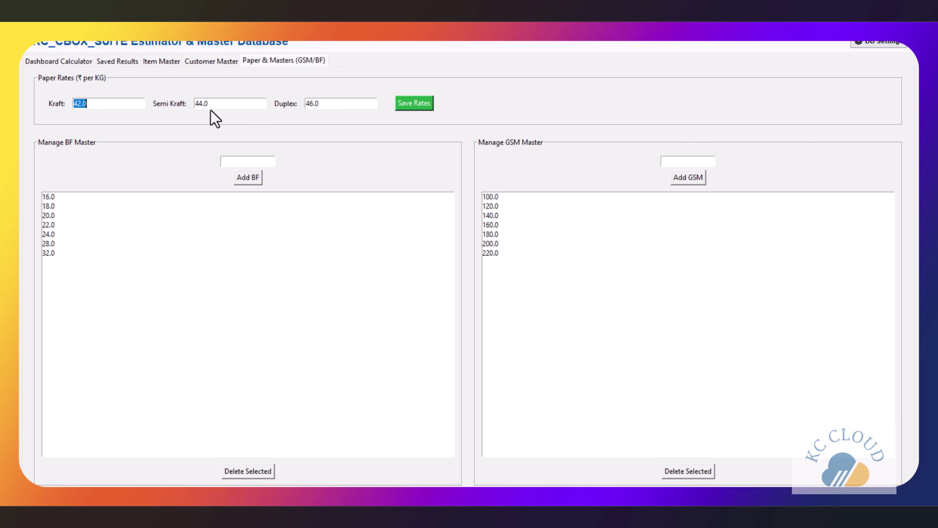
{"action": "key", "text": "Tab"}
{"action": "key", "text": "Tab"}
{"action": "left_click", "coordinate": [425, 108]}
{"action": "left_click", "coordinate": [489, 303]}
Back in the dashboard calculator, set the conversion percentage to 15 and recalculate the costing
{"action": "left_click", "coordinate": [56, 61]}
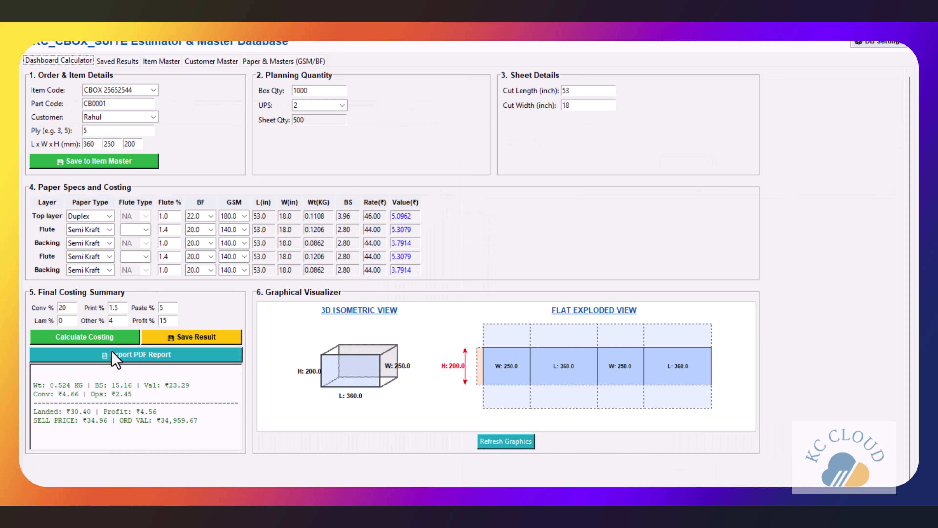
{"action": "left_click", "coordinate": [106, 339]}
{"action": "left_click", "coordinate": [107, 339]}
{"action": "double_click", "coordinate": [62, 308]}
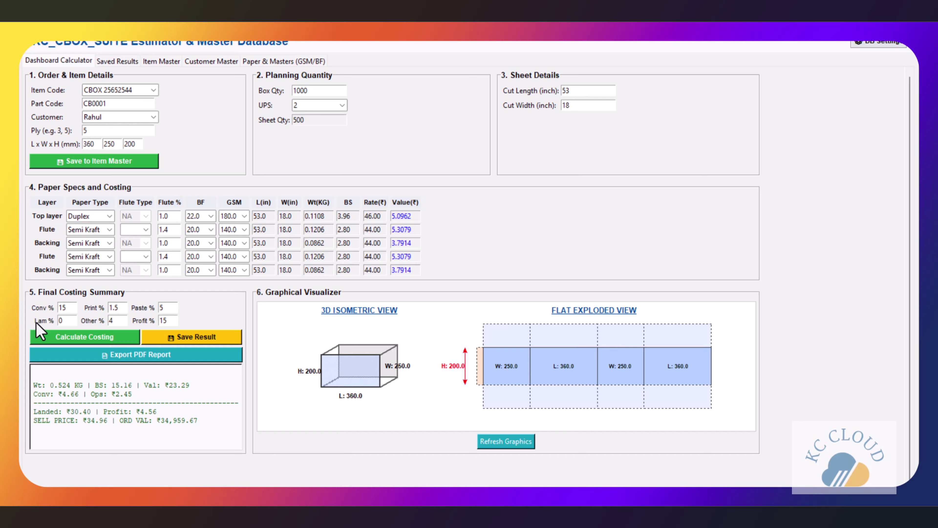
{"action": "left_click", "coordinate": [71, 339]}
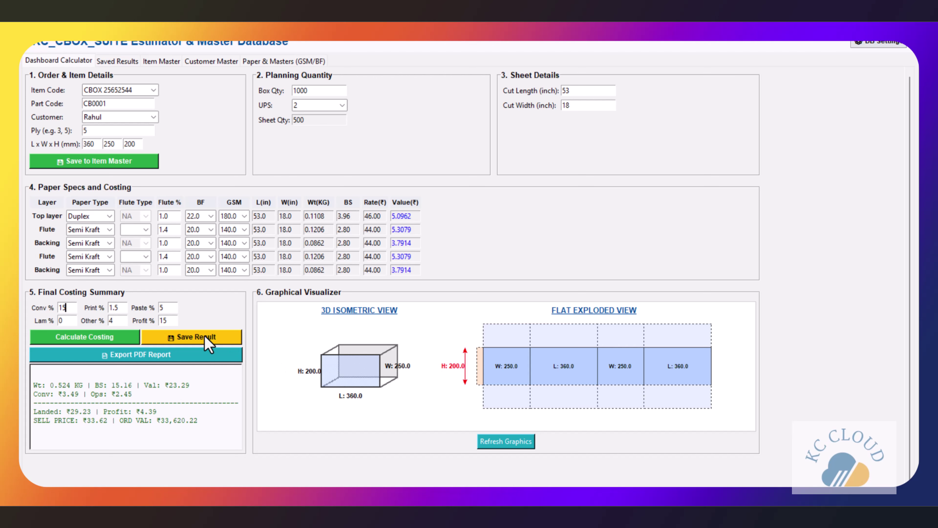
Export the PDF report to the Desktop as Quotation_CBOX 25652544 and open the exported file from there
{"action": "left_click", "coordinate": [176, 354]}
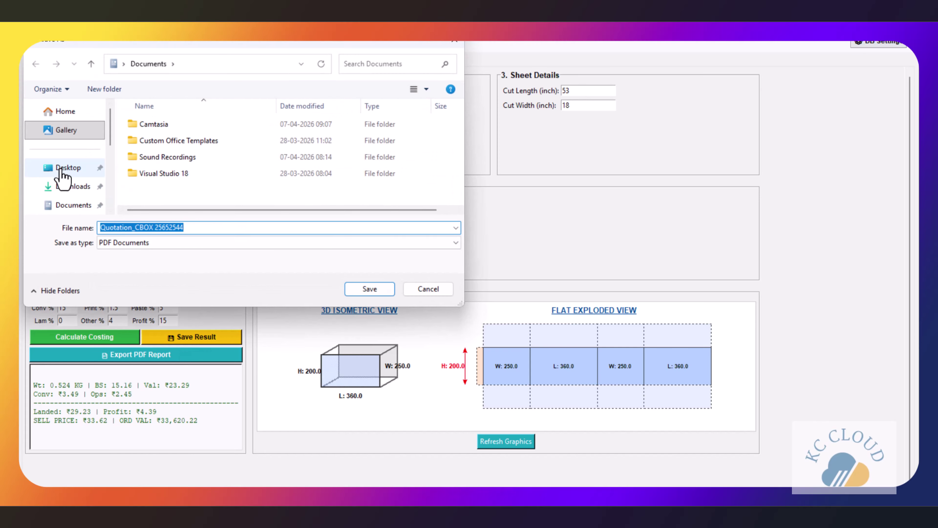
{"action": "left_click", "coordinate": [60, 169]}
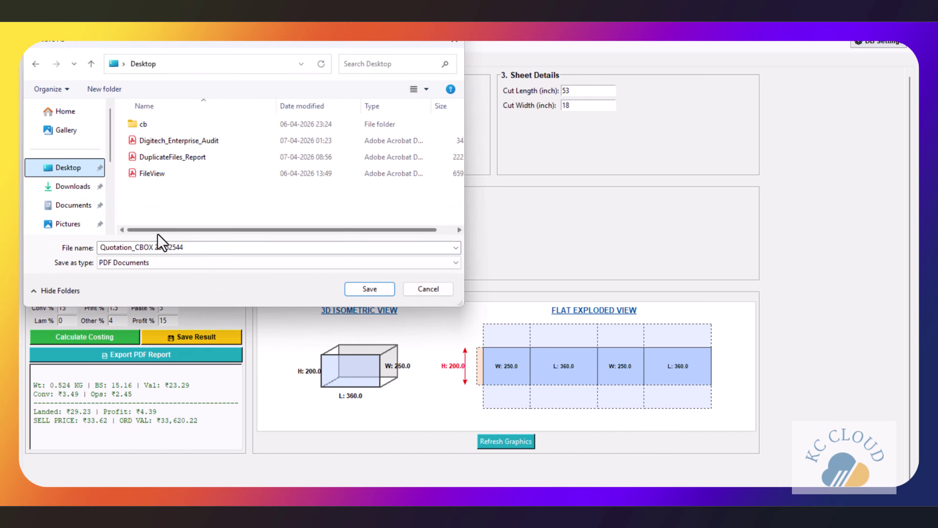
{"action": "left_click", "coordinate": [370, 288]}
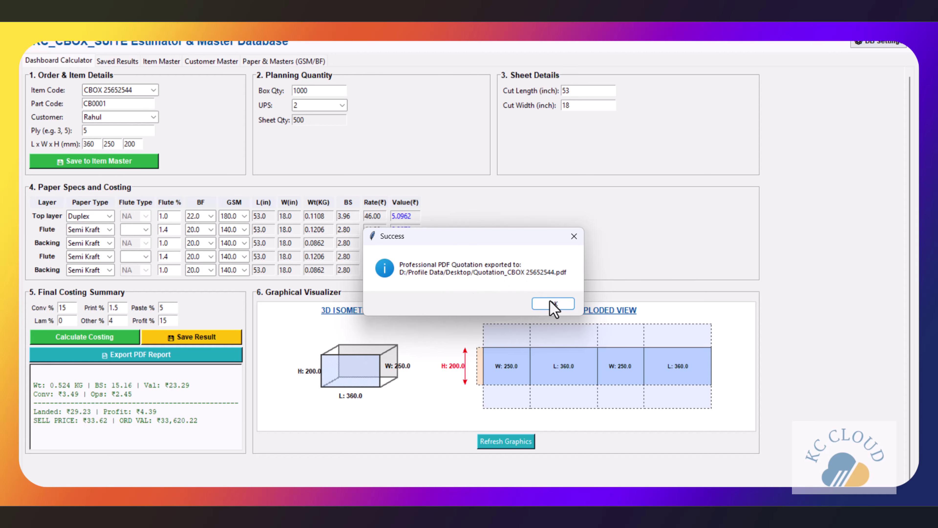
{"action": "left_click", "coordinate": [552, 304]}
{"action": "key", "text": "super+d"}
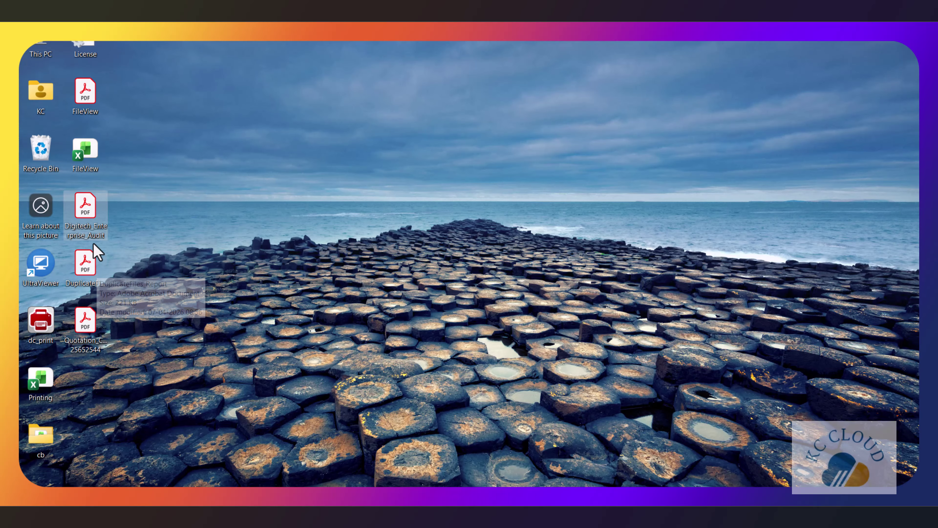
{"action": "double_click", "coordinate": [92, 325]}
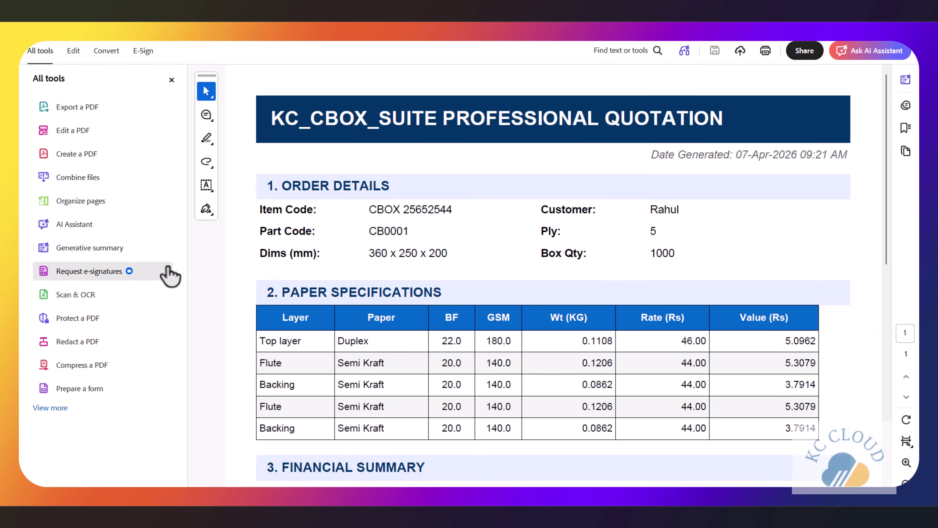
Review the quotation PDF's order details, paper specifications and financial summary with the tools pane hidden, and close the document
{"action": "left_click", "coordinate": [171, 80]}
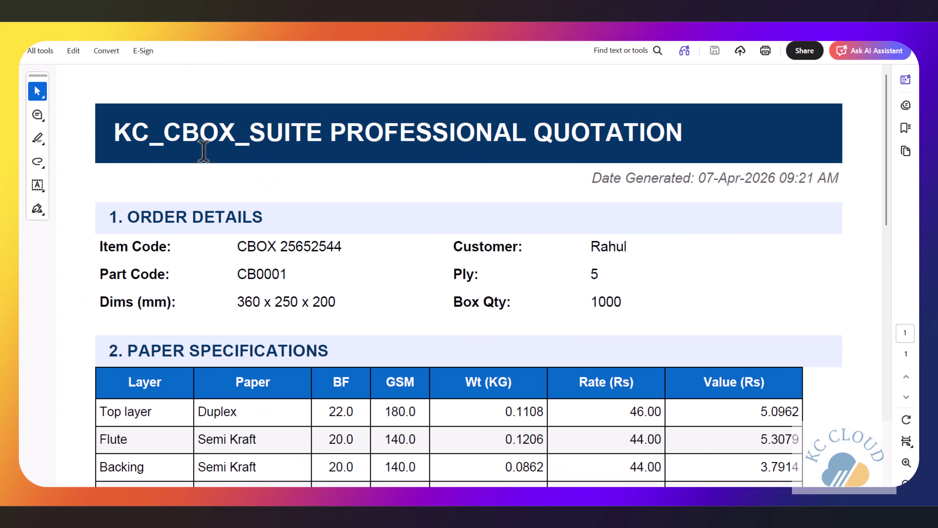
{"action": "scroll", "coordinate": [576, 259], "scroll_direction": "down", "scroll_amount": 3}
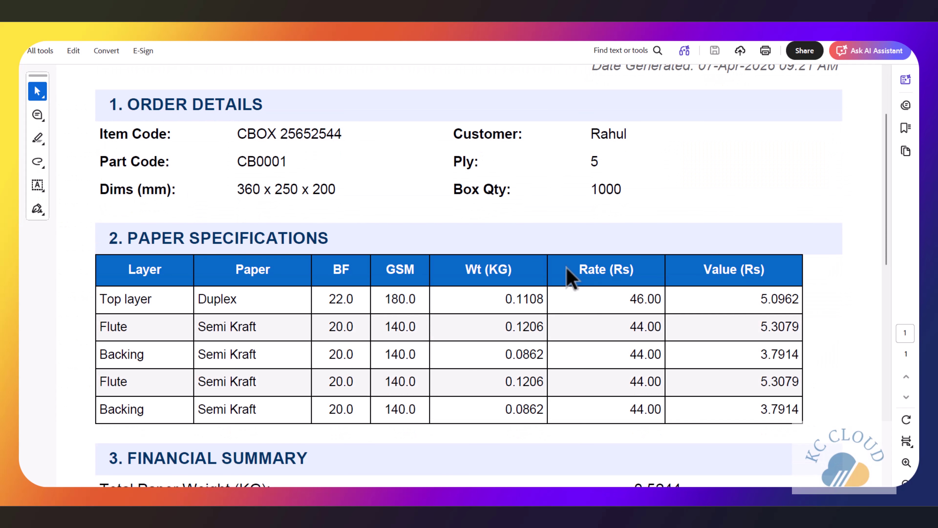
{"action": "scroll", "coordinate": [414, 292], "scroll_direction": "down", "scroll_amount": 5}
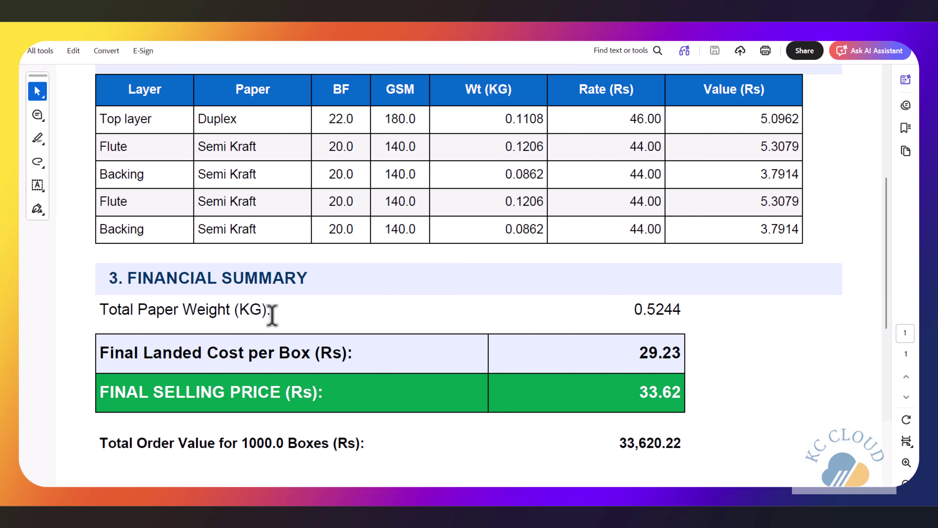
{"action": "scroll", "coordinate": [230, 304], "scroll_direction": "down", "scroll_amount": 1}
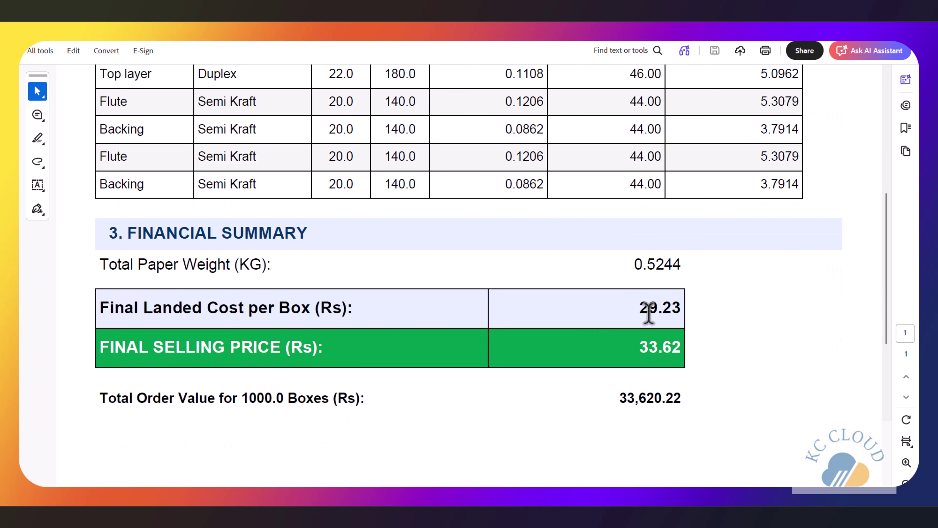
{"action": "scroll", "coordinate": [627, 332], "scroll_direction": "down", "scroll_amount": 5}
{"action": "scroll", "coordinate": [622, 302], "scroll_direction": "down", "scroll_amount": 5}
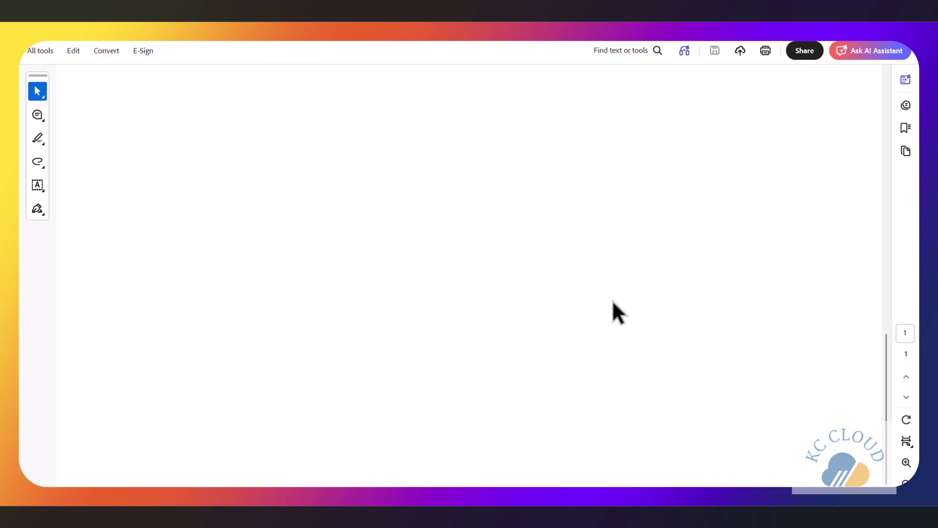
{"action": "scroll", "coordinate": [617, 312], "scroll_direction": "up", "scroll_amount": 15}
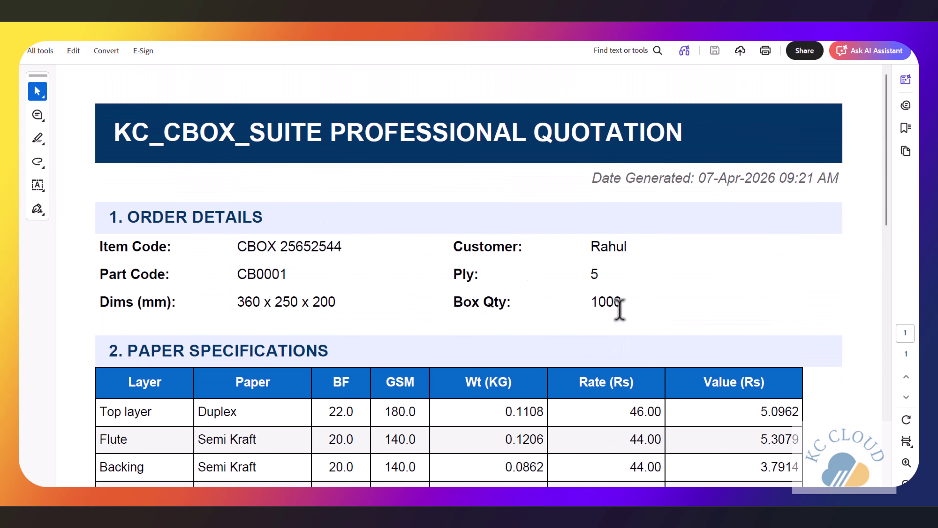
{"action": "scroll", "coordinate": [620, 314], "scroll_direction": "down", "scroll_amount": 15}
{"action": "scroll", "coordinate": [624, 312], "scroll_direction": "up", "scroll_amount": 5}
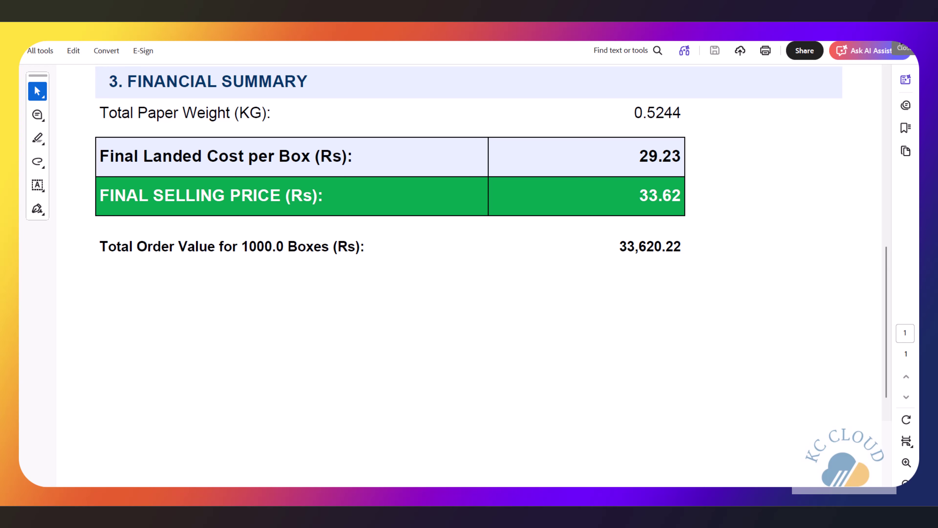
{"action": "left_click", "coordinate": [856, 41]}
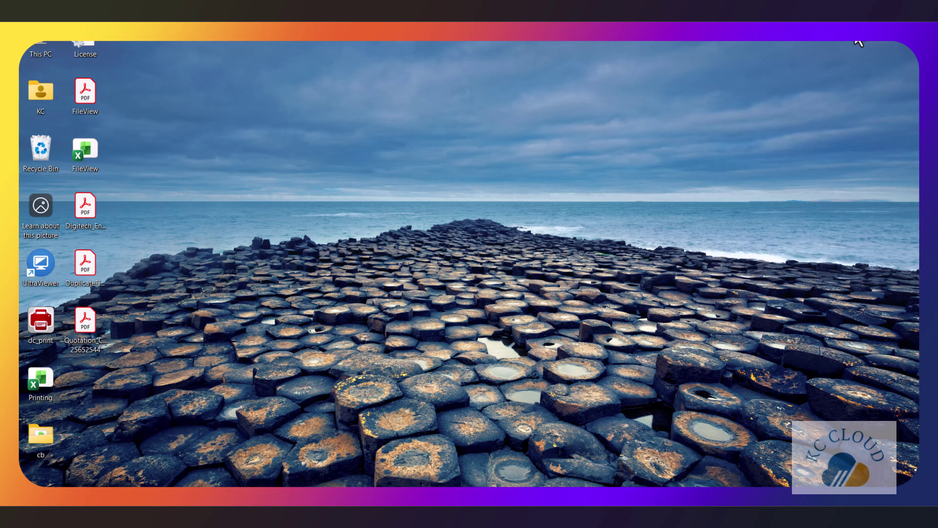